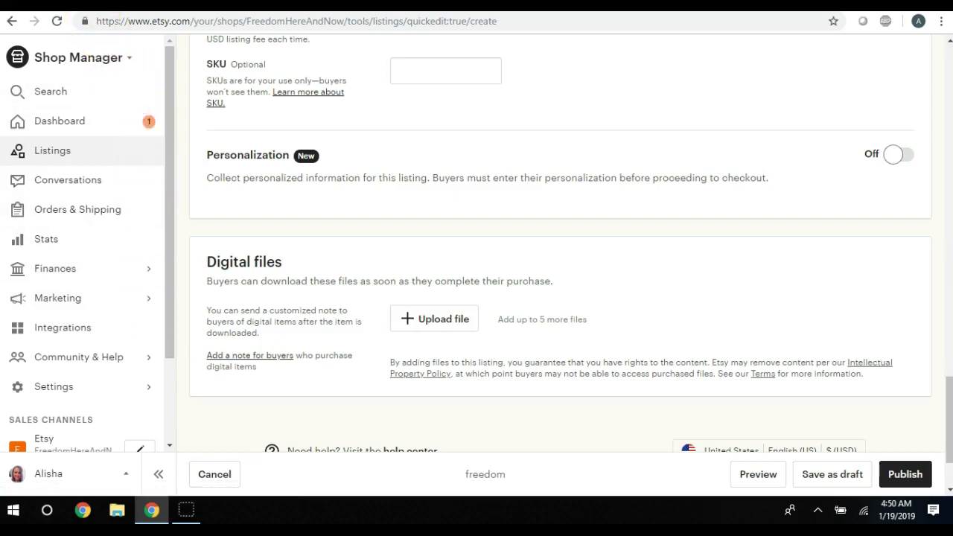
Switch from the Etsy listing to the Dropbox home page tab
key(ctrl+Tab)
scroll(470, 221, down, 3)
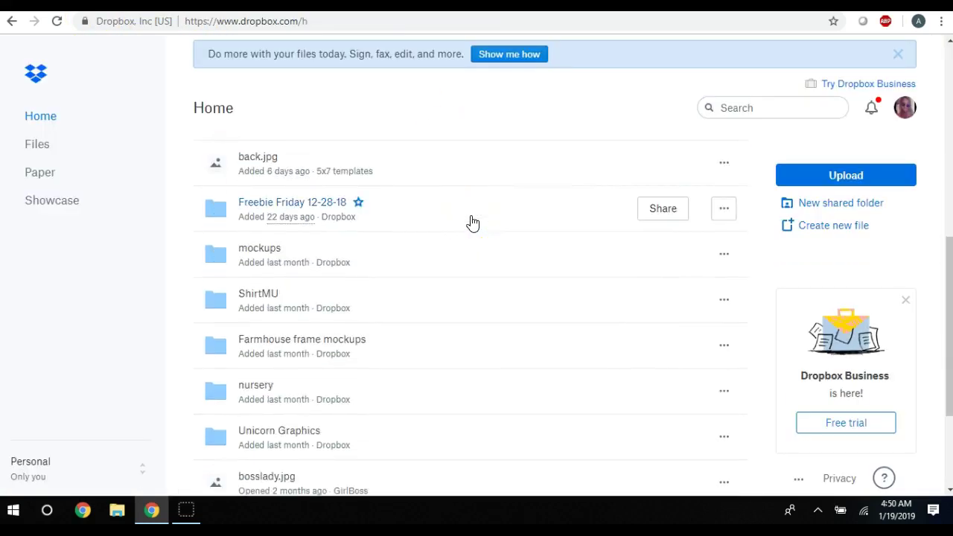
Find the nursery folder in the Dropbox Home file list and star it
scroll(471, 221, up, 1)
scroll(471, 222, down, 2)
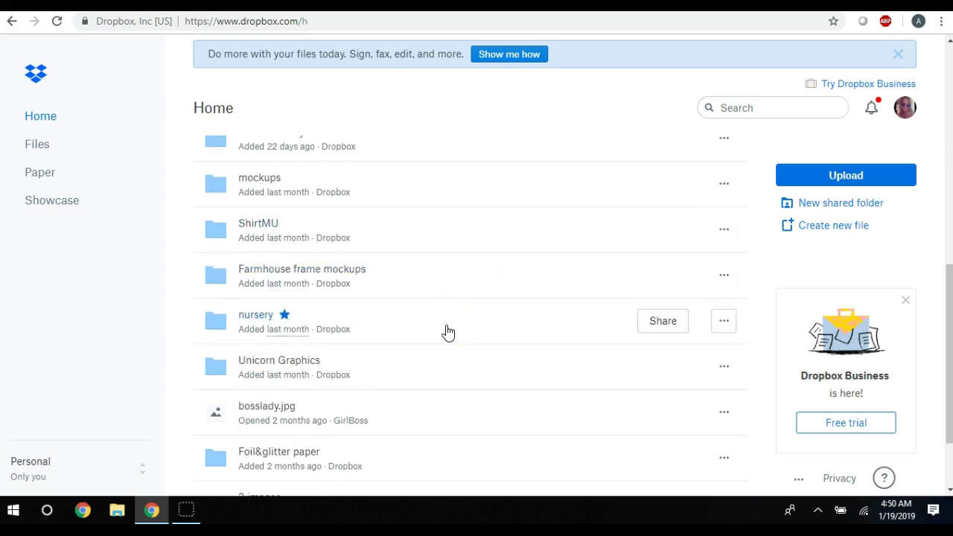
scroll(447, 333, down, 1)
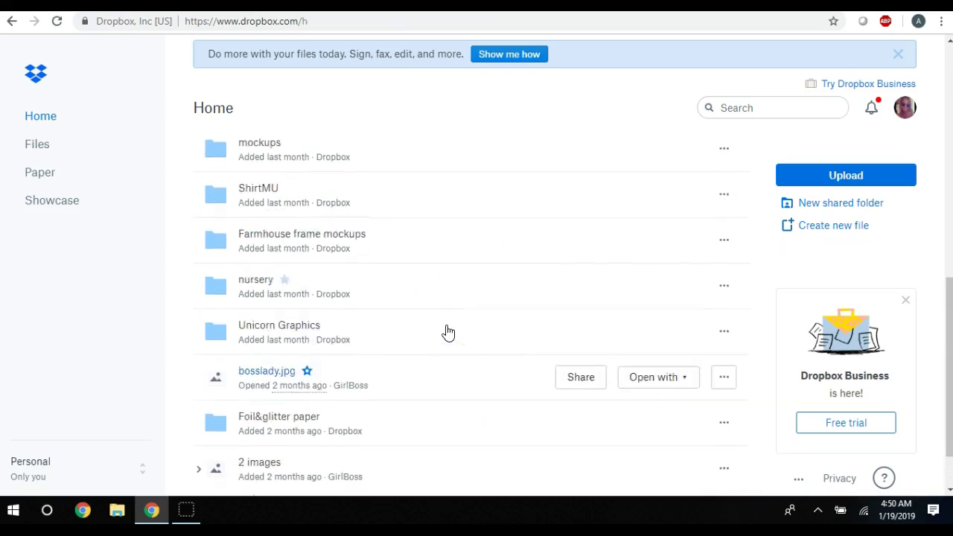
scroll(449, 331, up, 2)
click(459, 340)
scroll(459, 340, down, 1)
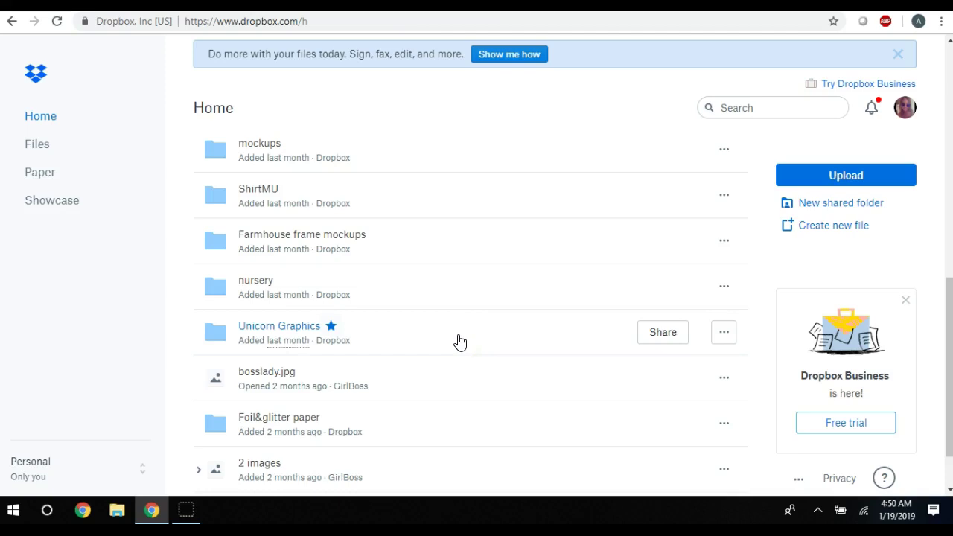
click(480, 318)
click(283, 281)
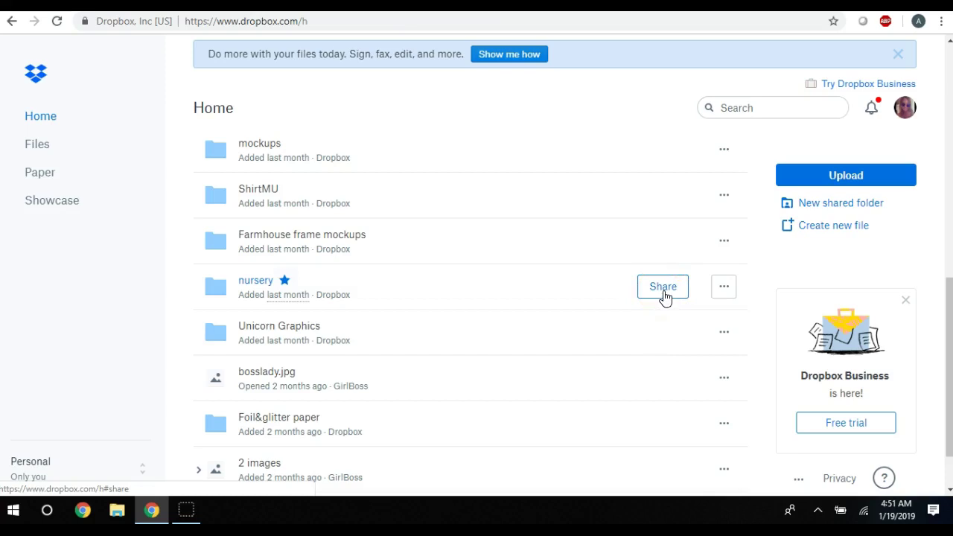
Copy the nursery folder's share link, then return to the Etsy listing tab
click(665, 297)
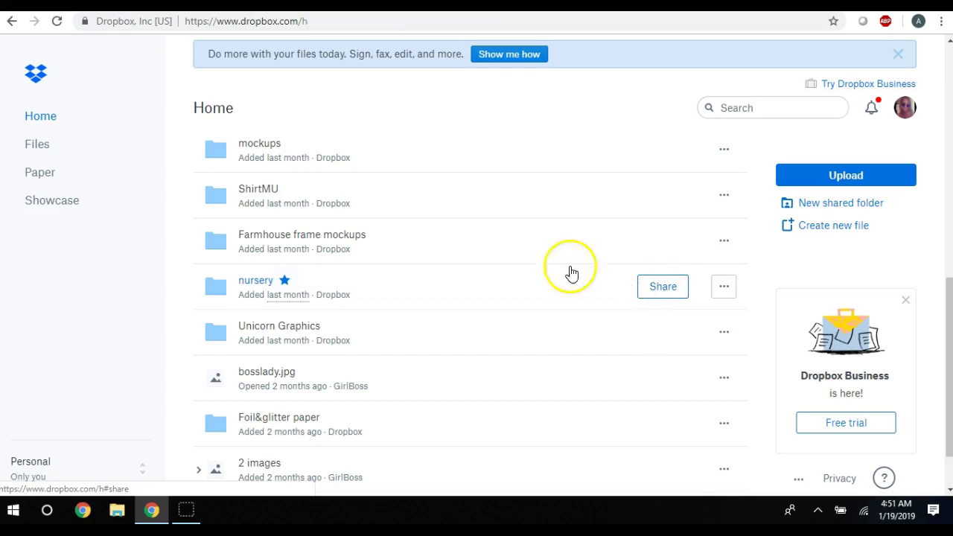
click(384, 152)
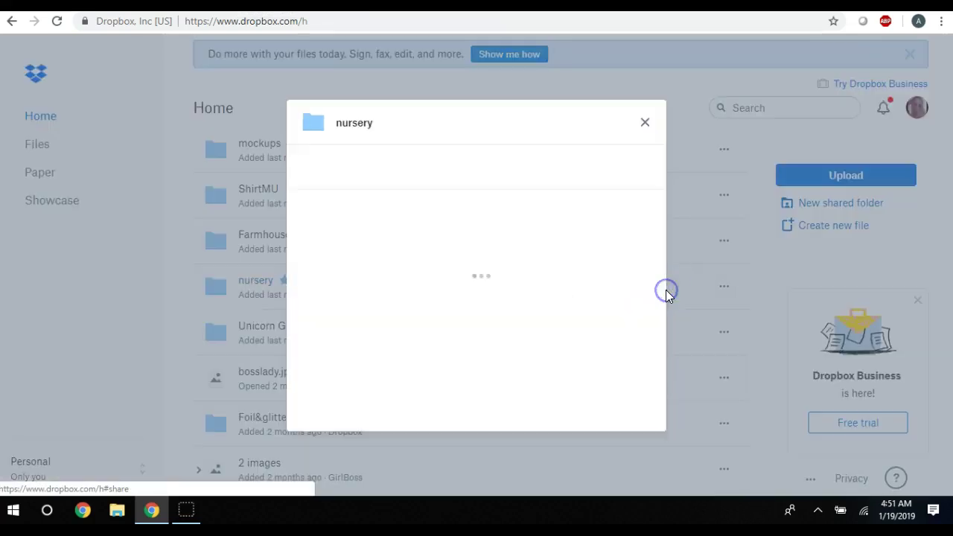
click(625, 408)
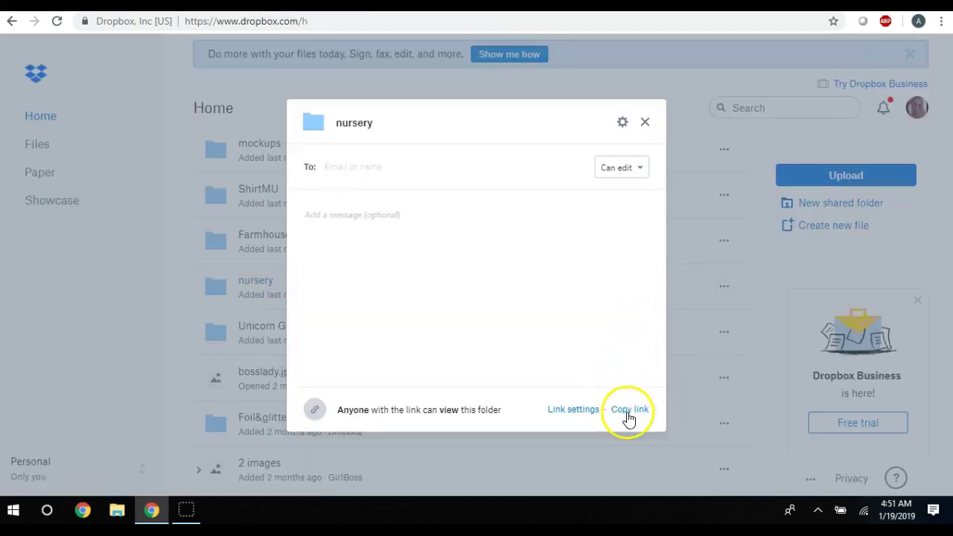
click(626, 414)
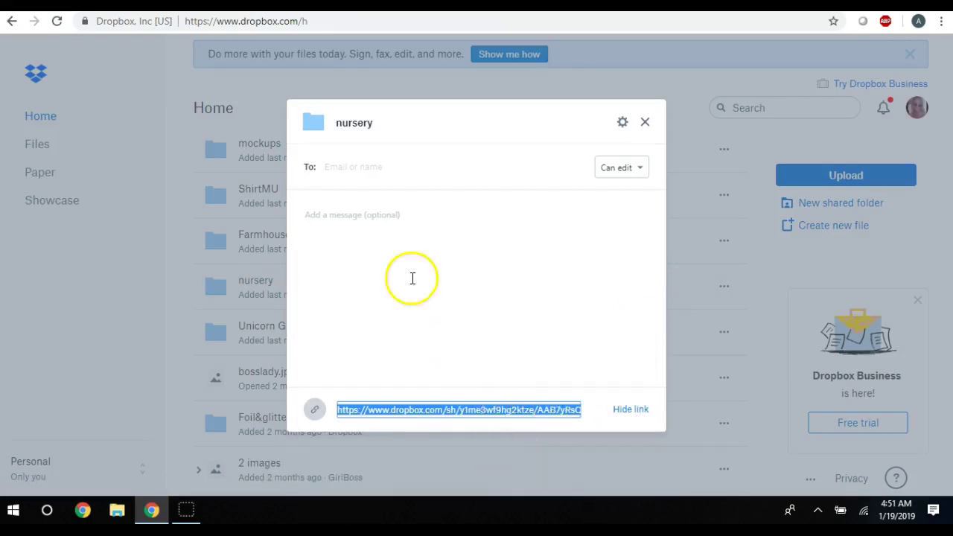
key(ctrl+Tab)
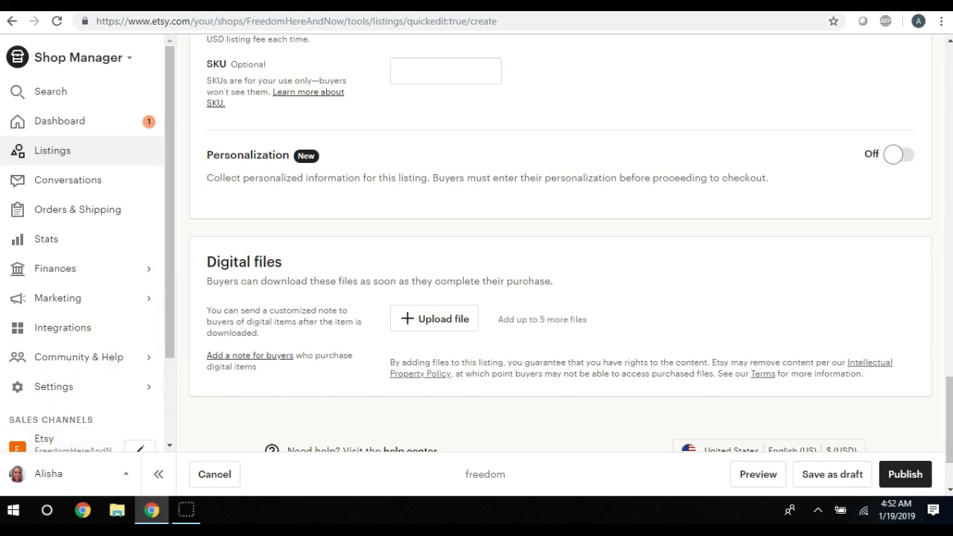
Launch WordPad from the Windows Accessories folder in the Start menu
click(13, 511)
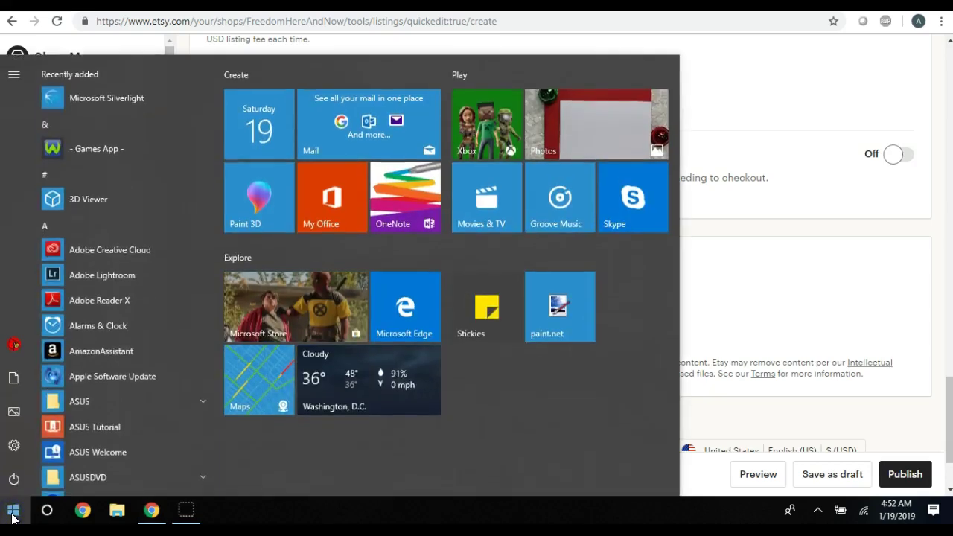
scroll(73, 242, down, 5)
scroll(73, 236, down, 10)
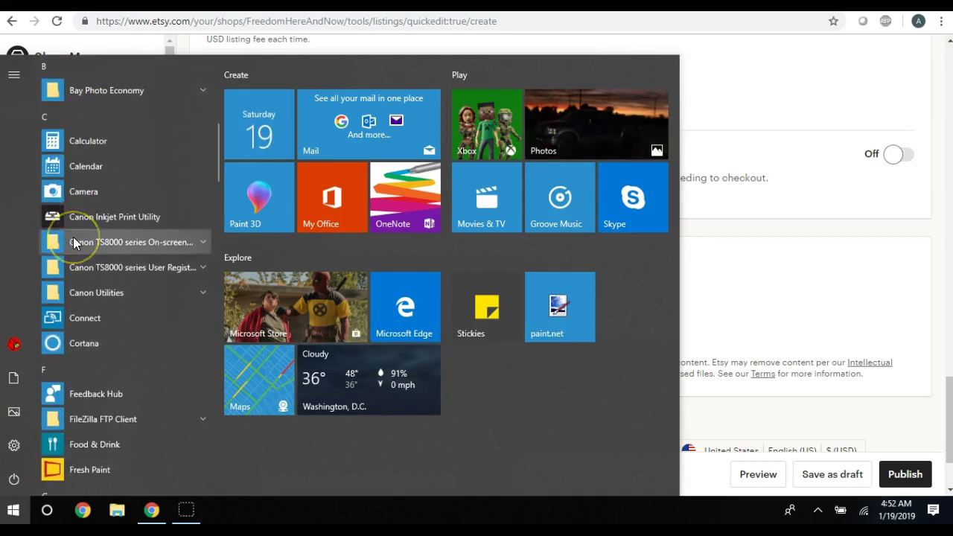
scroll(73, 238, down, 10)
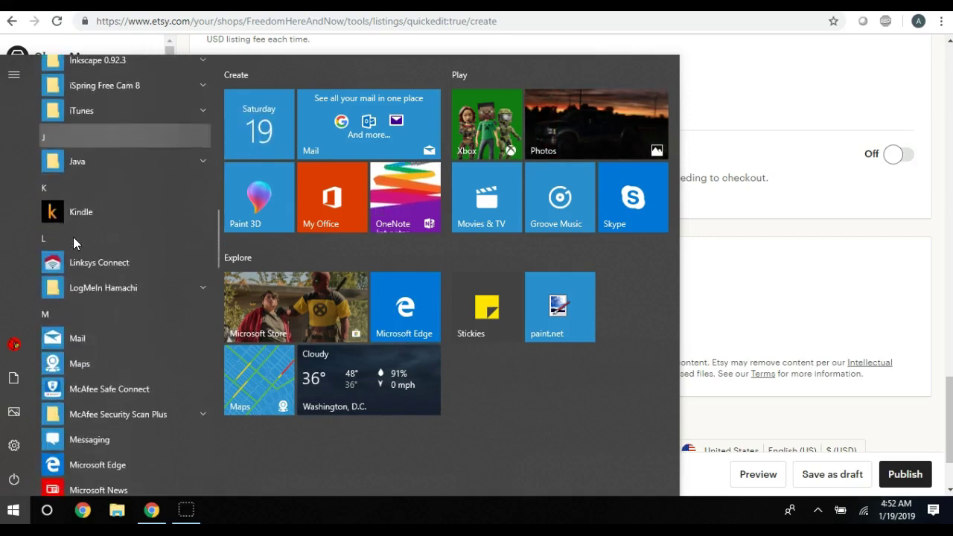
scroll(73, 236, down, 3)
scroll(73, 236, up, 3)
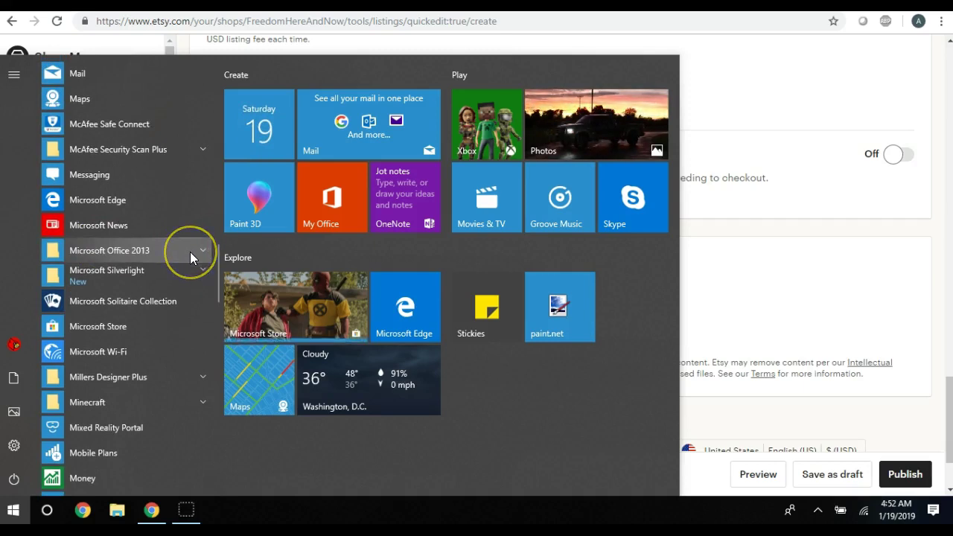
scroll(156, 282, down, 3)
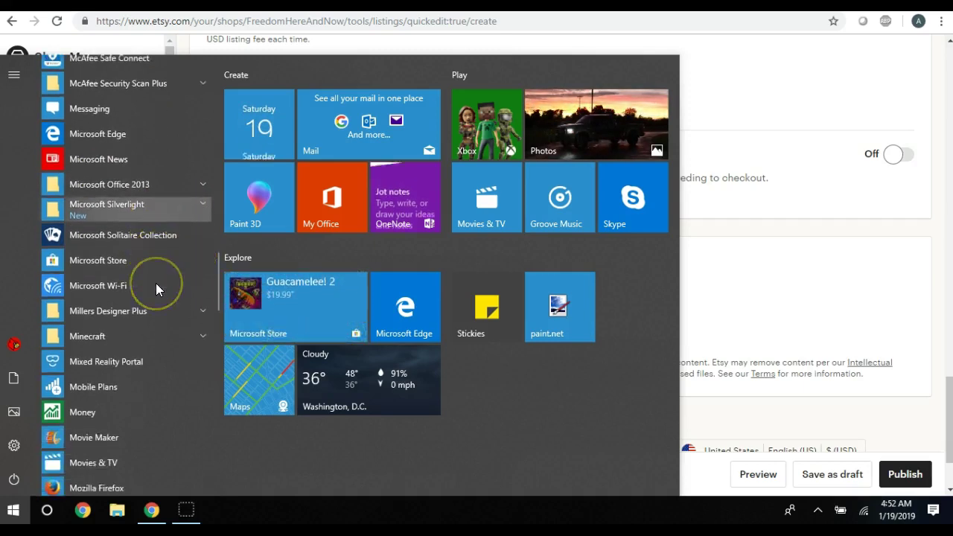
scroll(156, 285, down, 5)
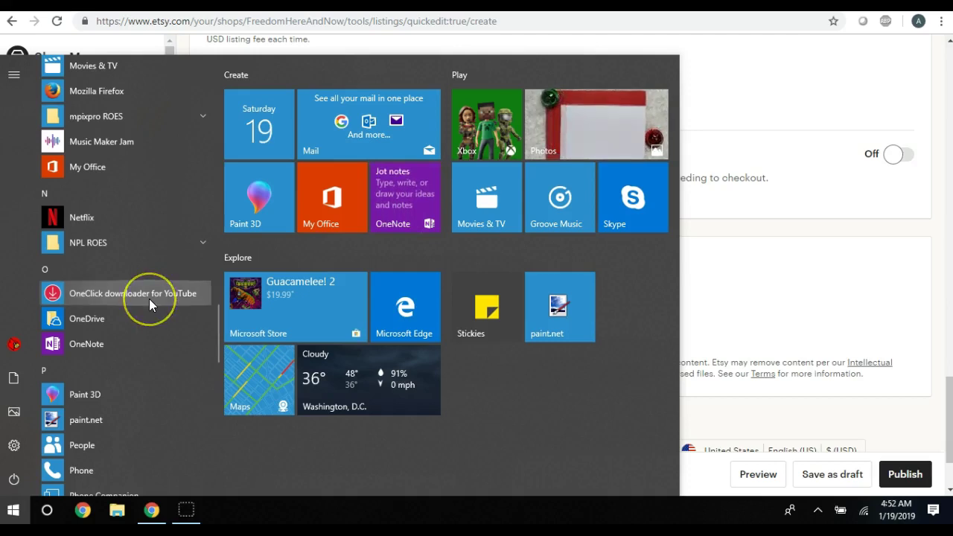
scroll(148, 299, down, 4)
scroll(149, 299, down, 6)
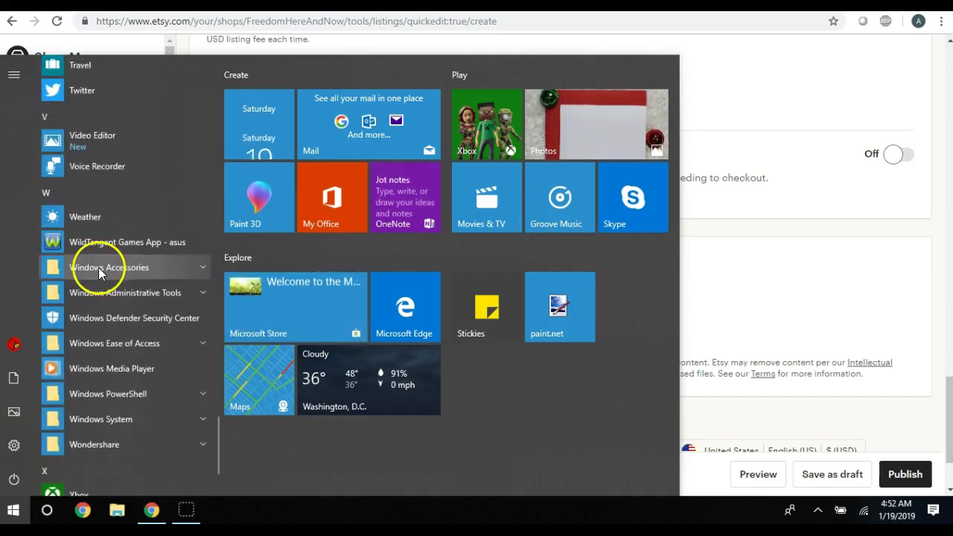
click(199, 268)
scroll(145, 297, down, 4)
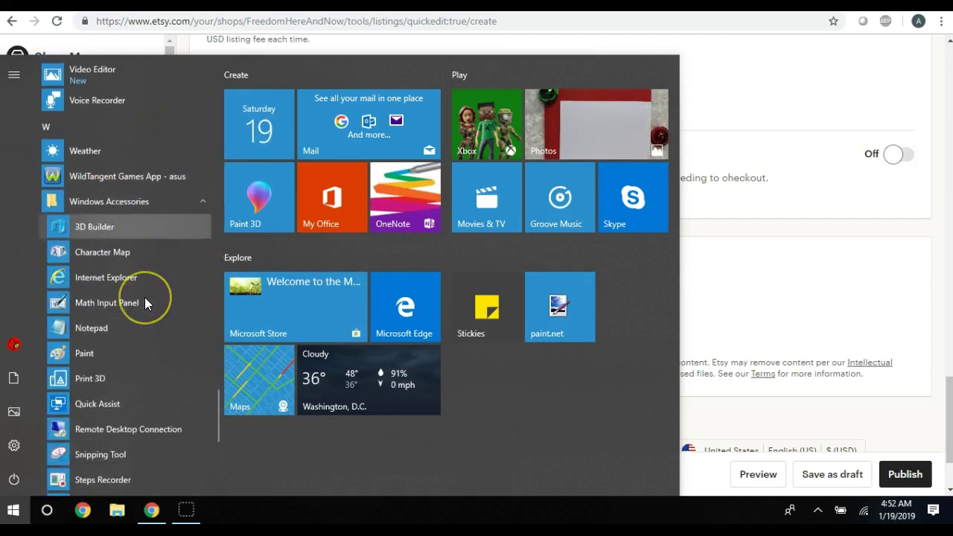
scroll(144, 300, down, 1)
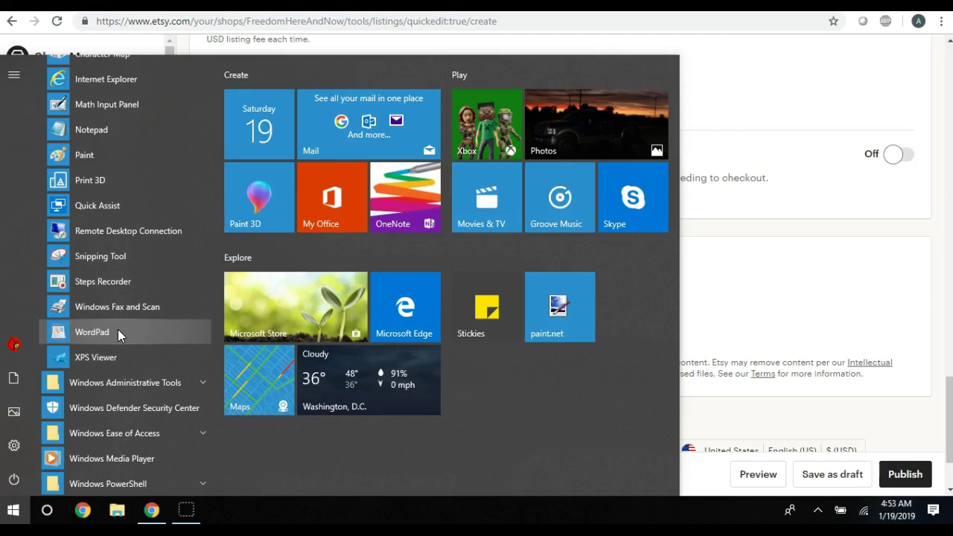
click(91, 332)
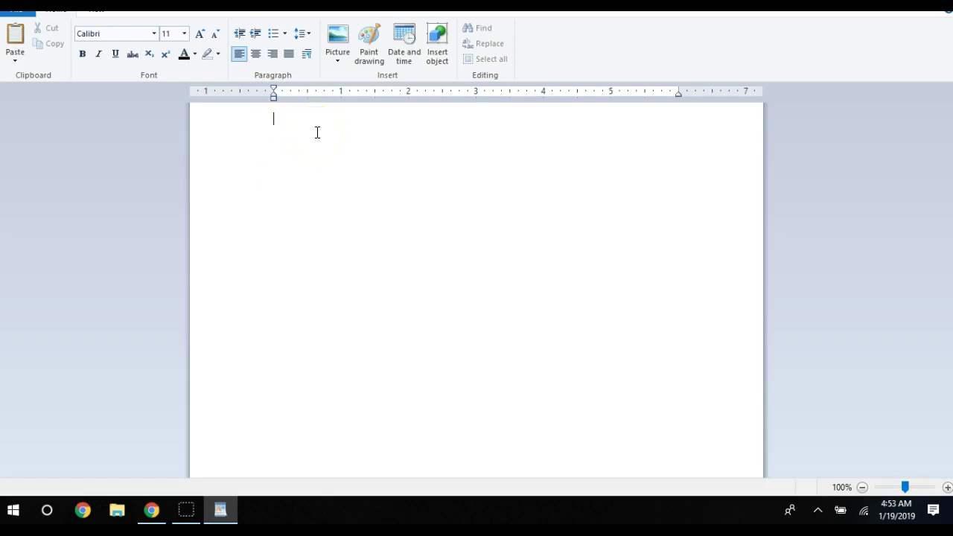
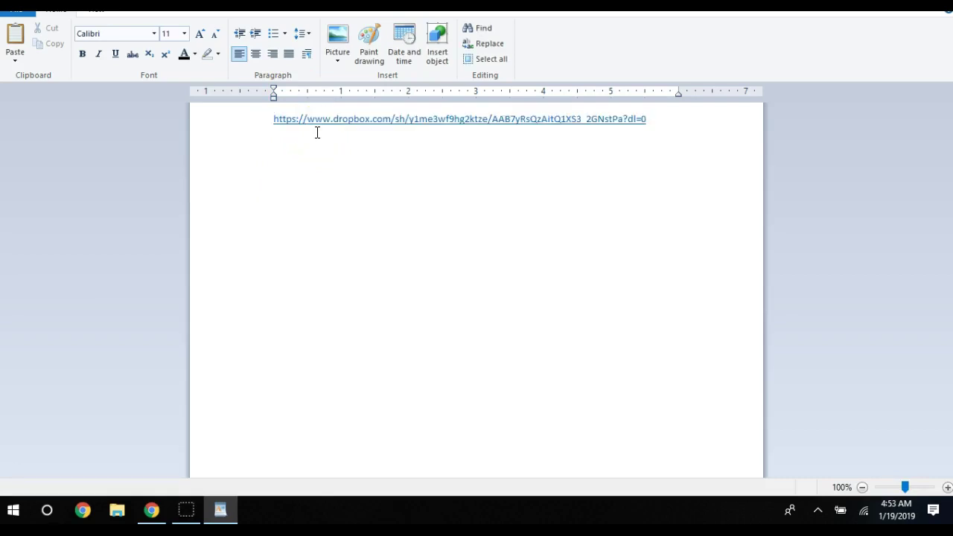
Paste the Dropbox folder link and start a Save As in Text Document format
click(284, 130)
click(14, 9)
click(39, 91)
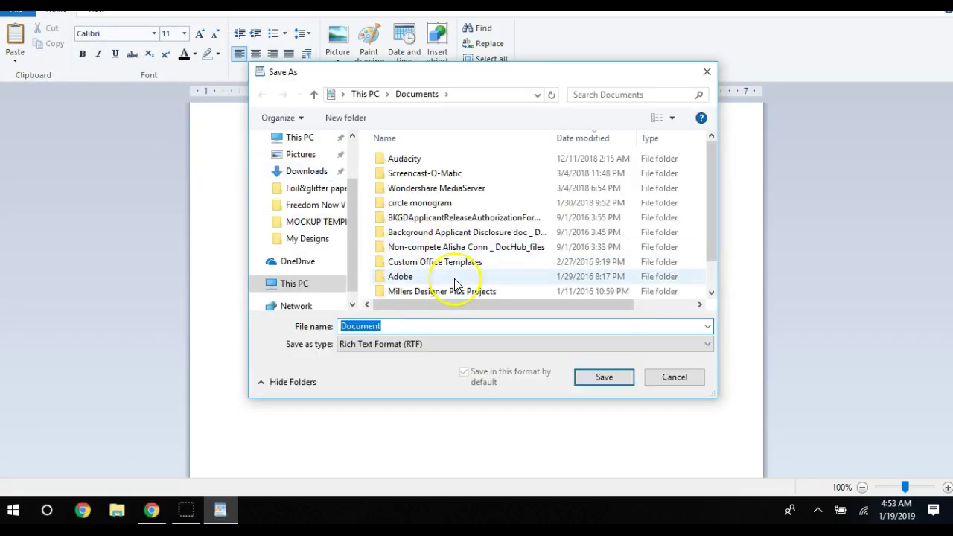
click(611, 344)
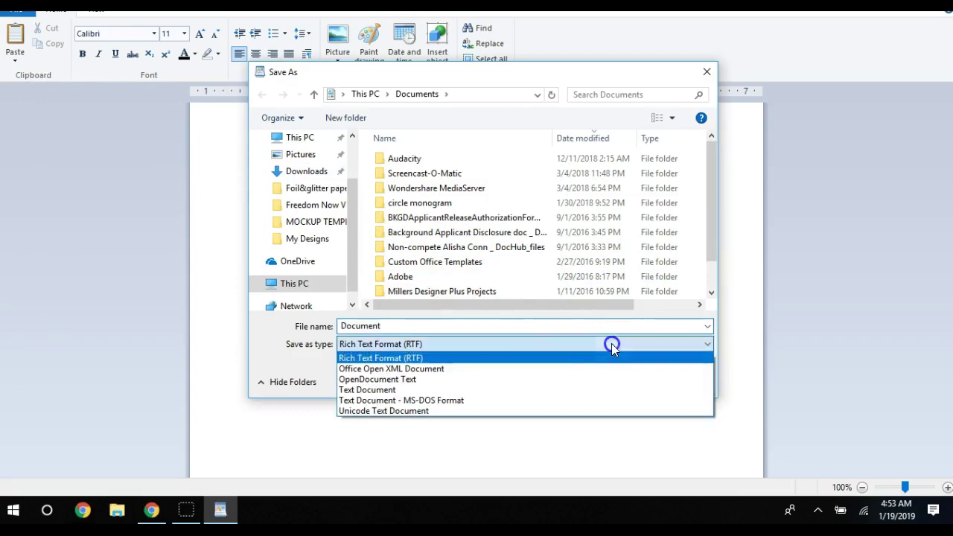
click(402, 390)
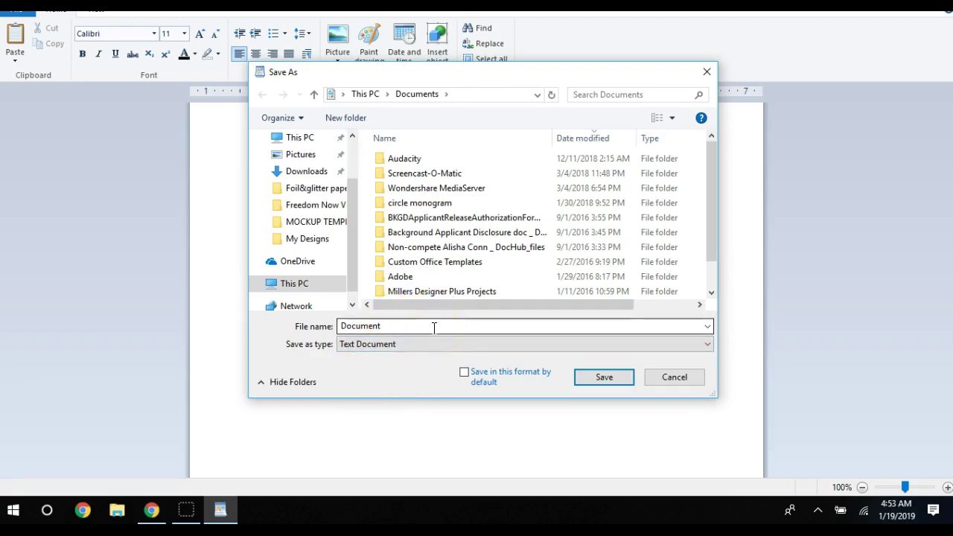
Save the file as testing321 on the Desktop, accepting text-only format
click(396, 325)
drag(391, 325, 322, 327)
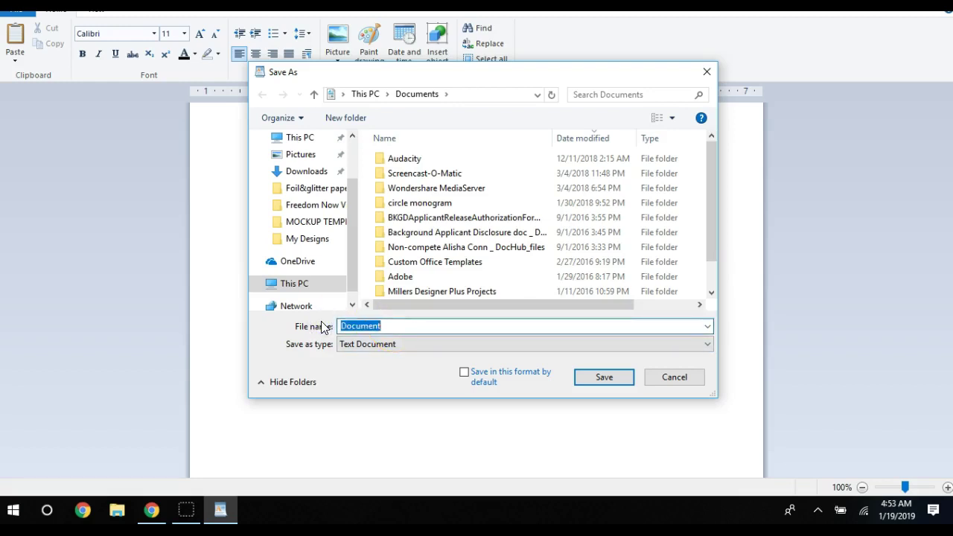
text(test)
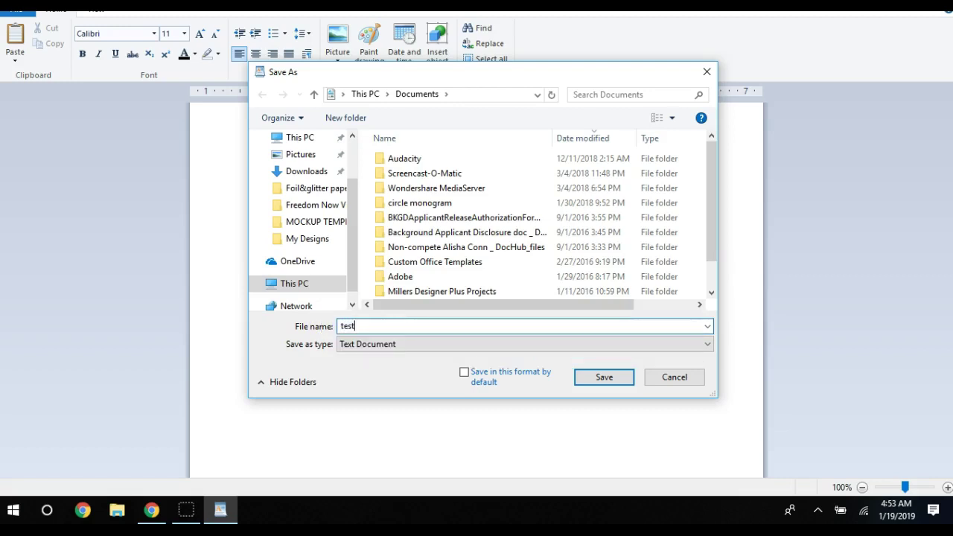
text(ing321)
click(330, 325)
drag(355, 203, 349, 163)
click(302, 166)
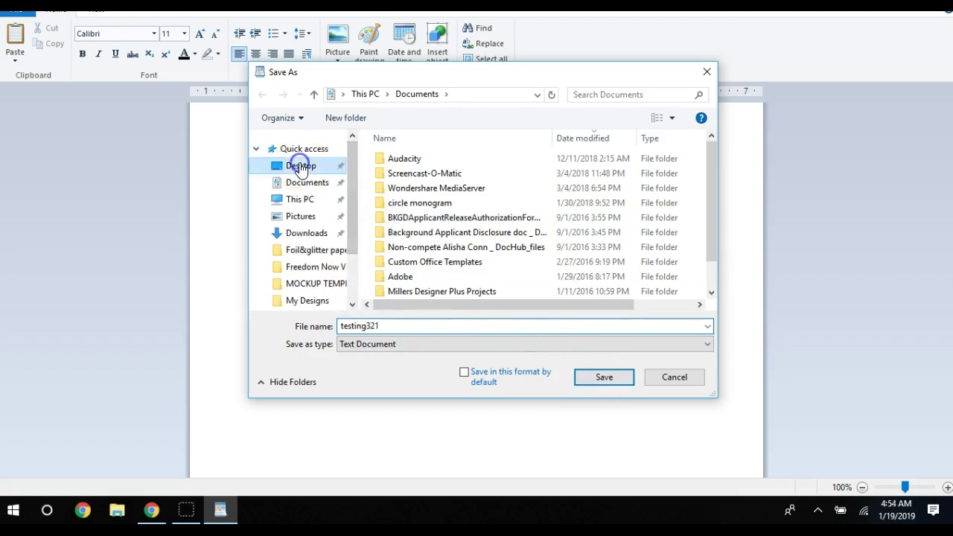
click(601, 377)
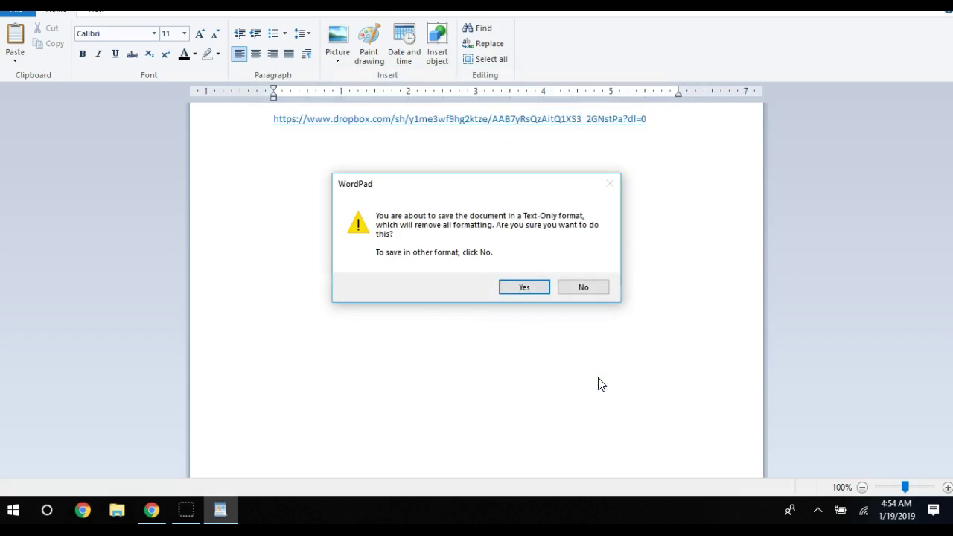
click(515, 286)
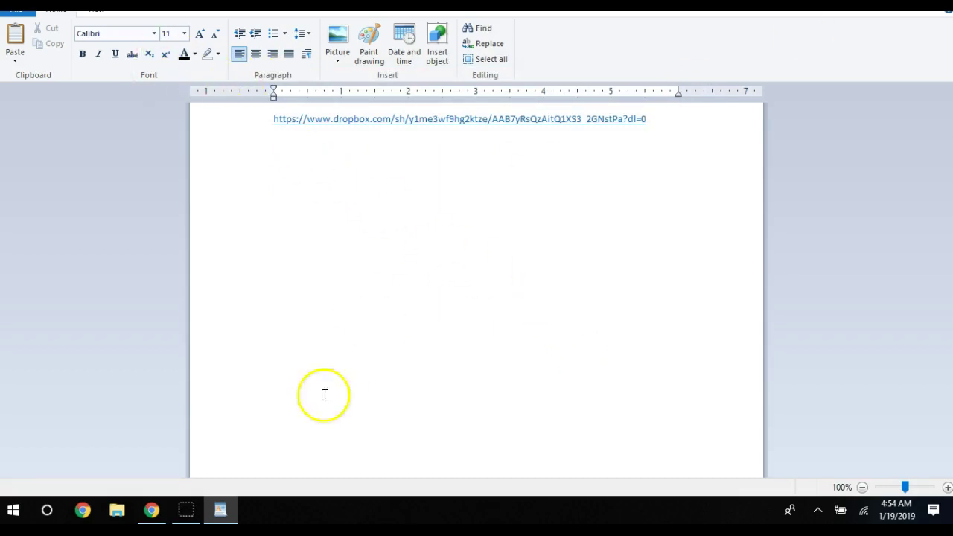
Upload testing321.txt from the Desktop as the listing's digital file and open a new tab
click(153, 510)
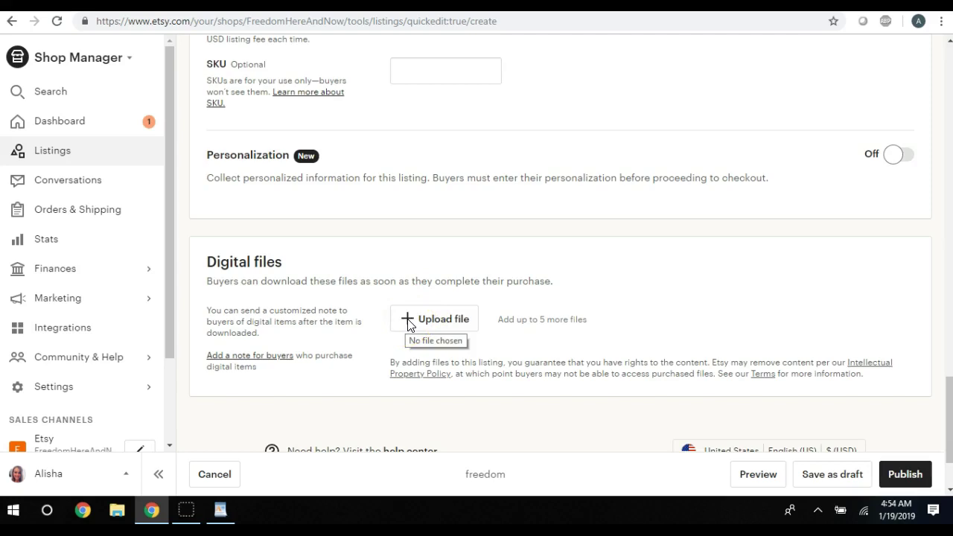
click(408, 323)
click(435, 137)
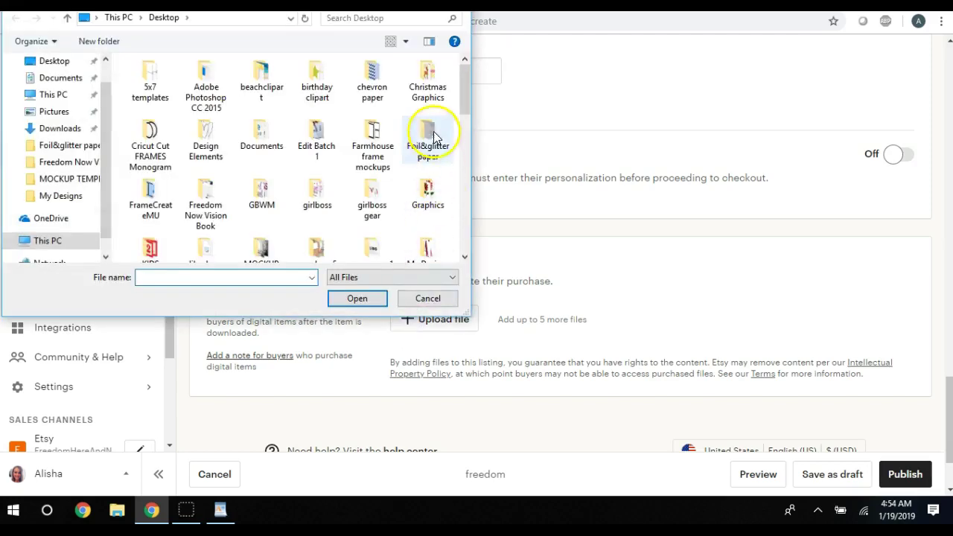
click(56, 61)
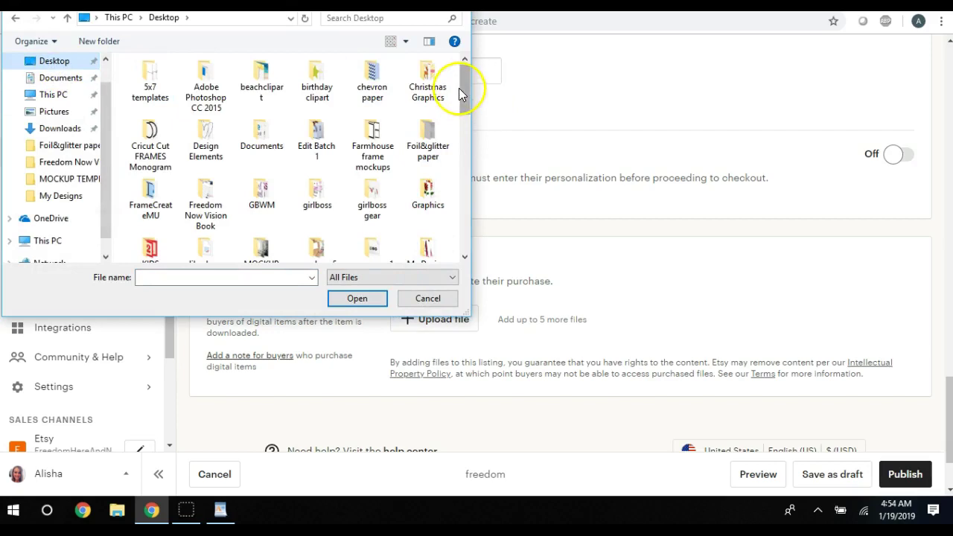
drag(461, 87, 459, 216)
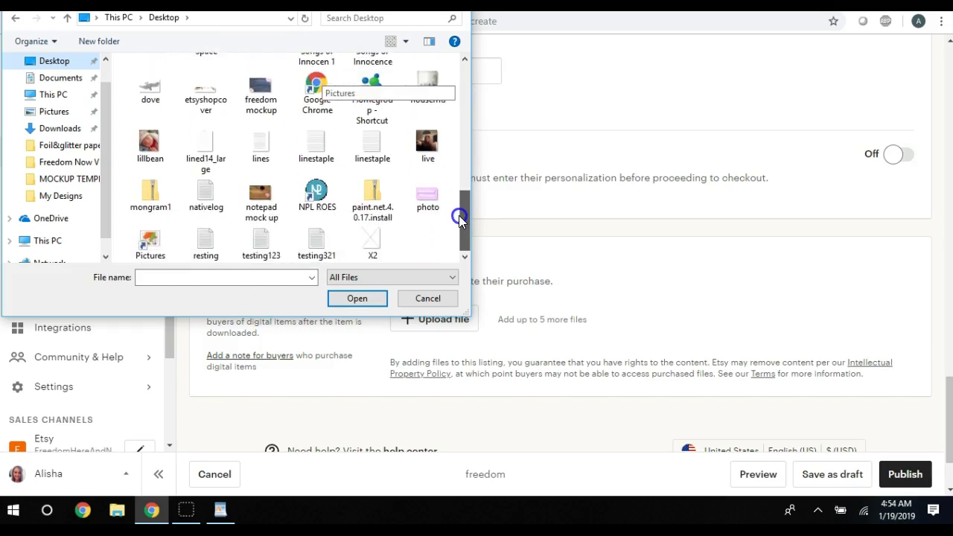
double_click(318, 242)
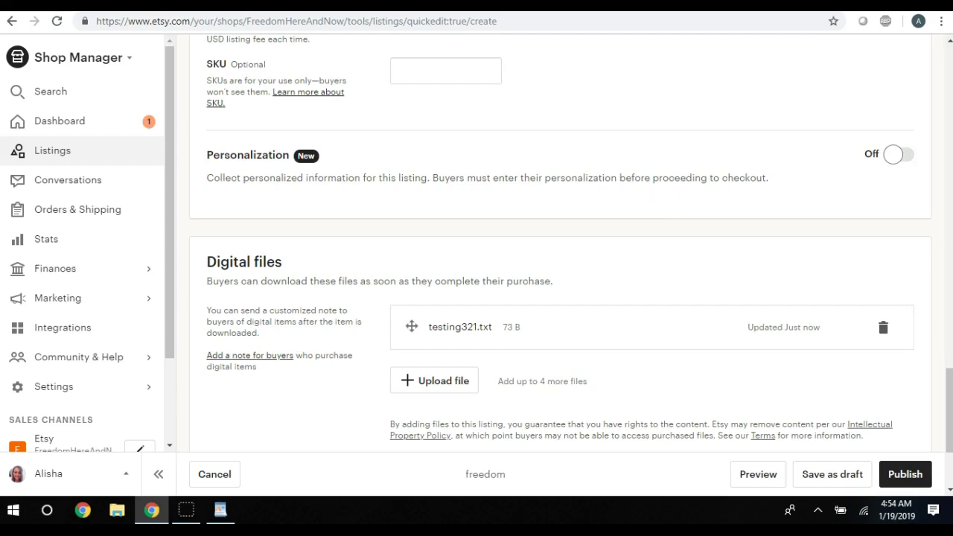
click(531, 6)
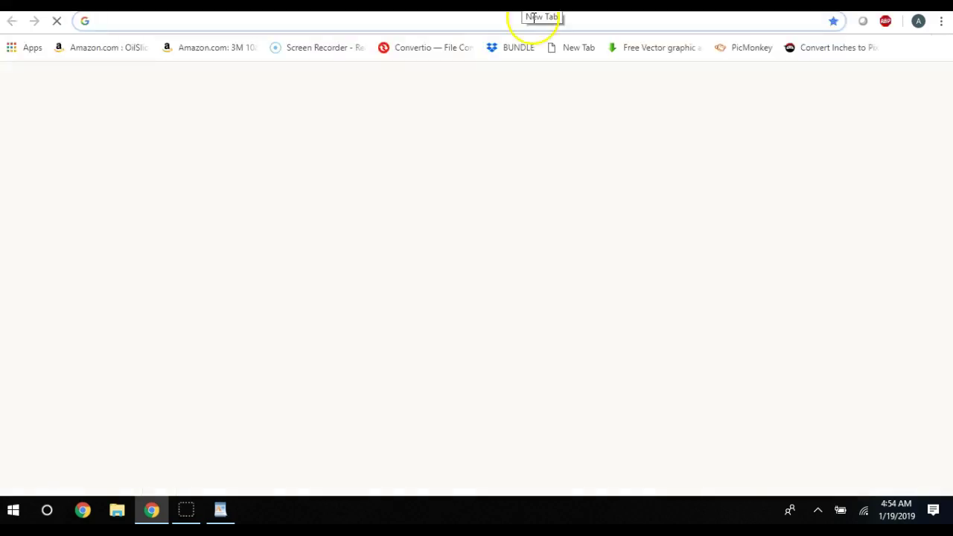
Search 'etsy dropbox integ' and open automate.io's Connect Dropbox and Etsy suggestion
click(337, 271)
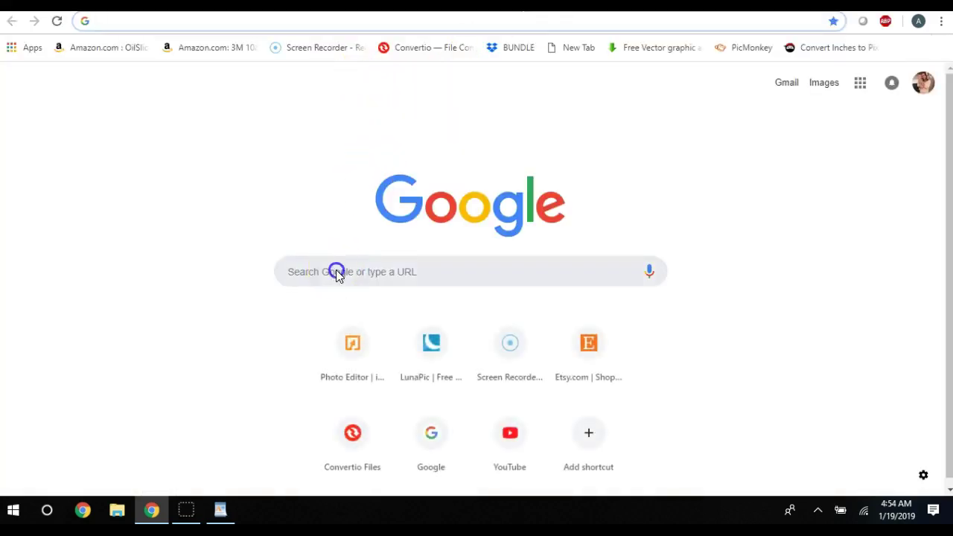
text(etsy)
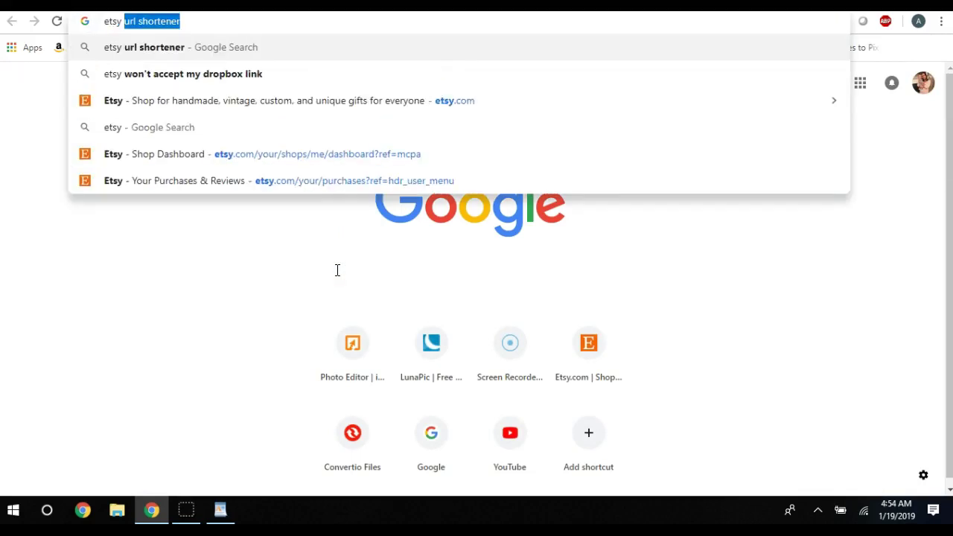
text( dropbo)
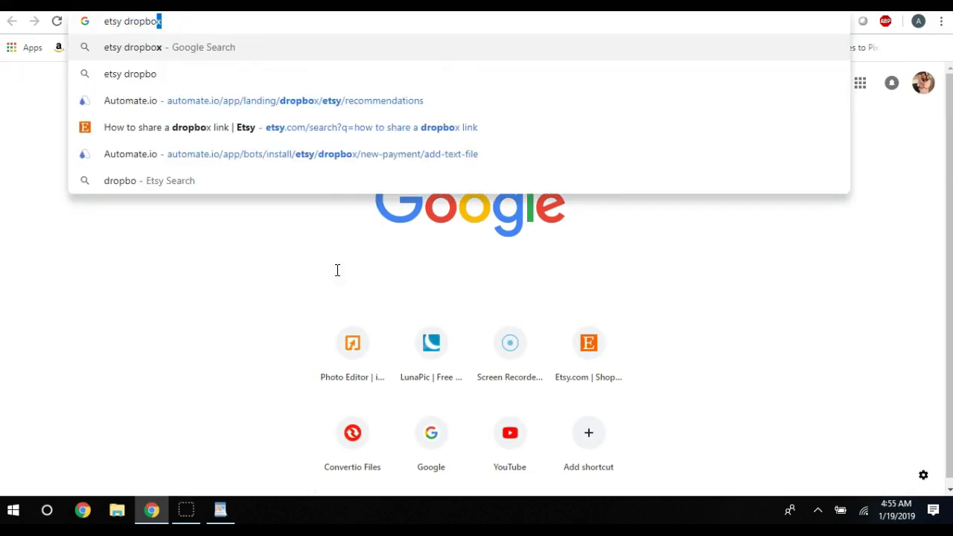
text(x)
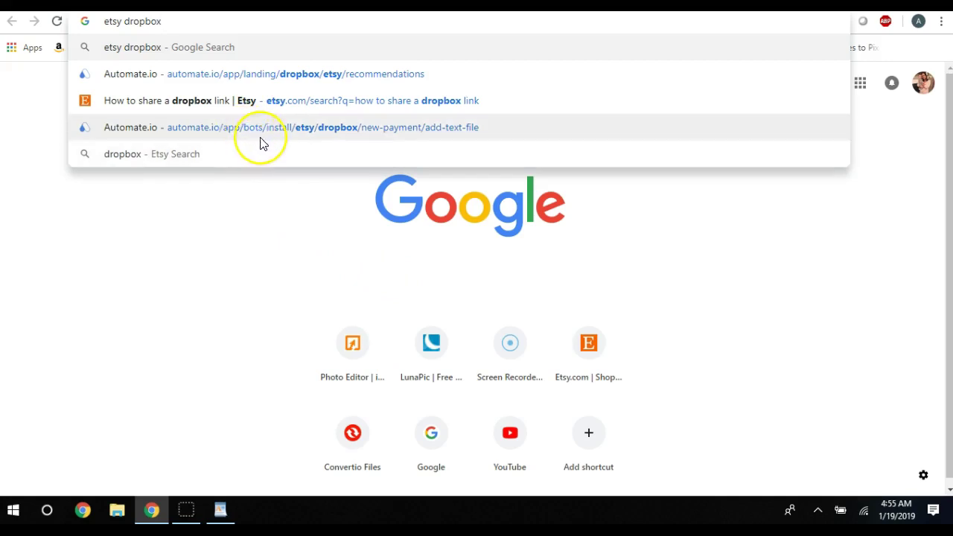
text(integ)
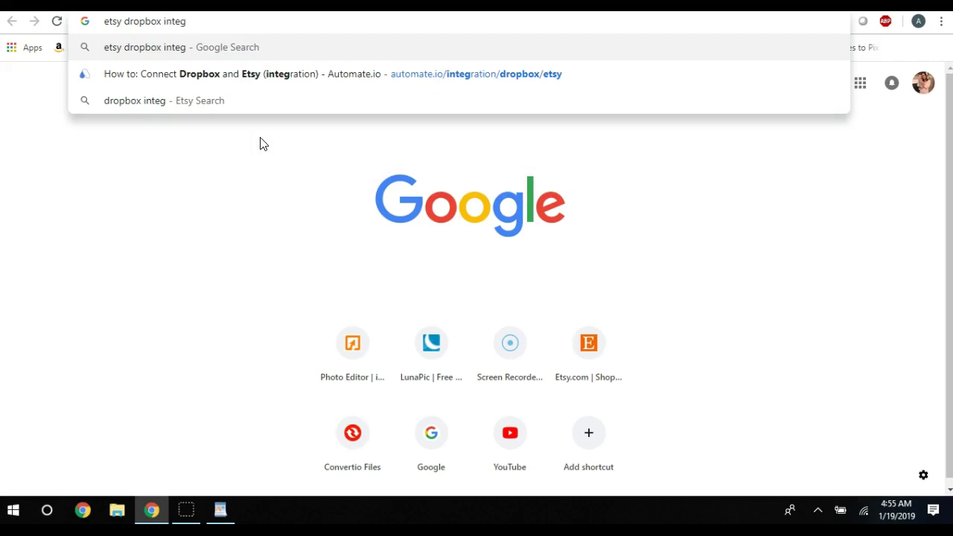
click(272, 84)
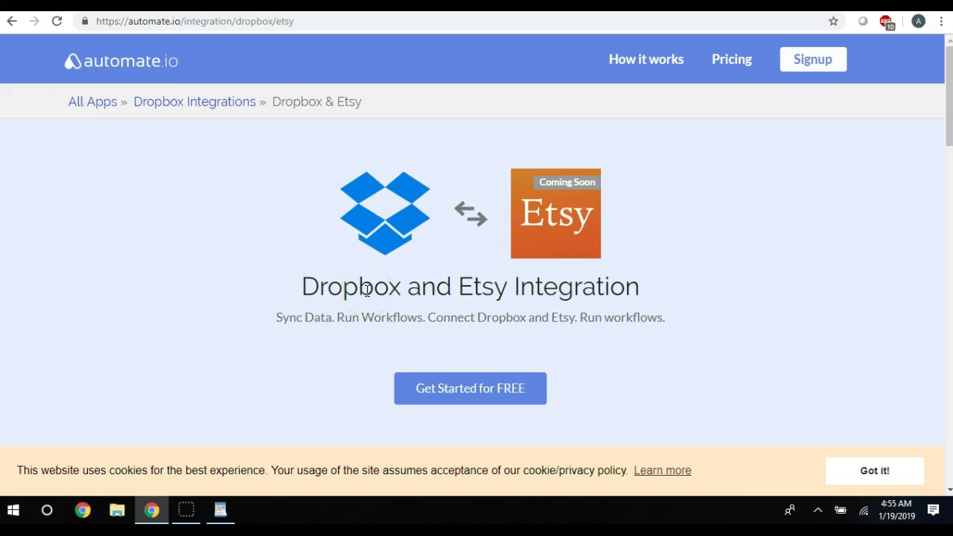
scroll(300, 315, down, 5)
click(472, 309)
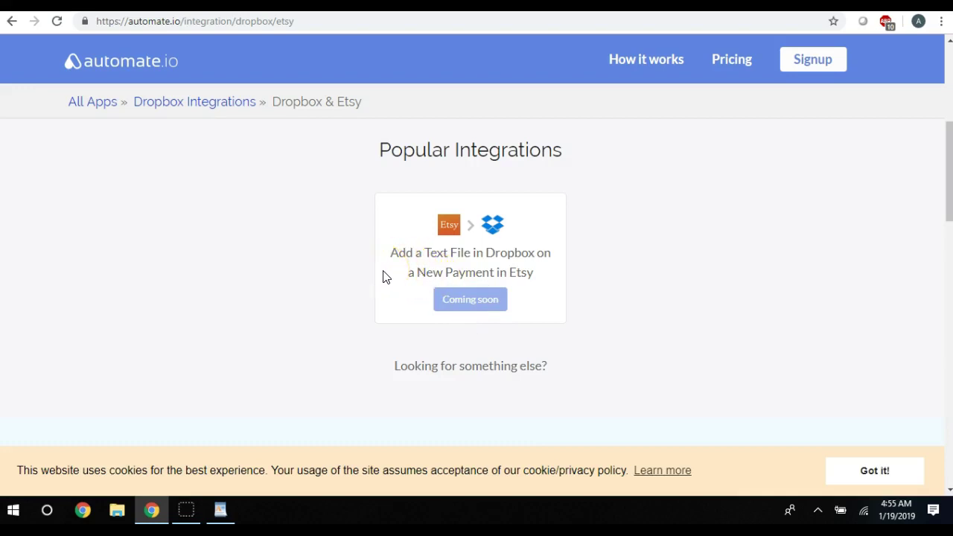
click(366, 286)
click(334, 304)
scroll(334, 304, down, 3)
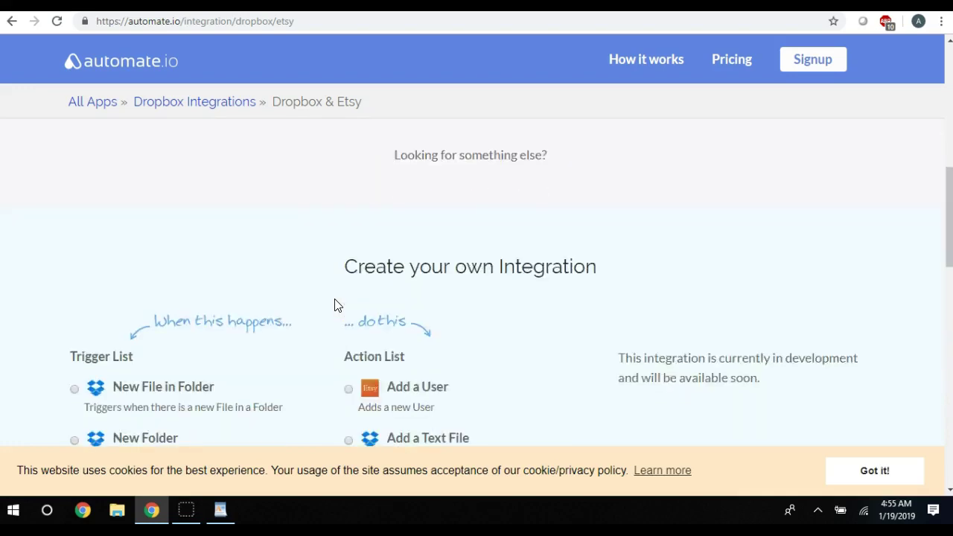
scroll(446, 319, down, 3)
scroll(491, 302, down, 2)
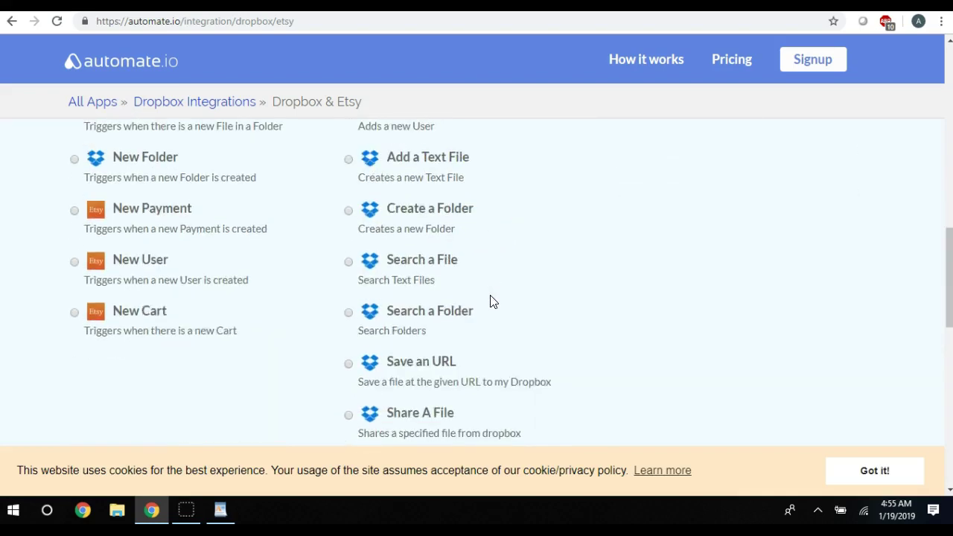
scroll(491, 302, down, 3)
scroll(491, 302, up, 6)
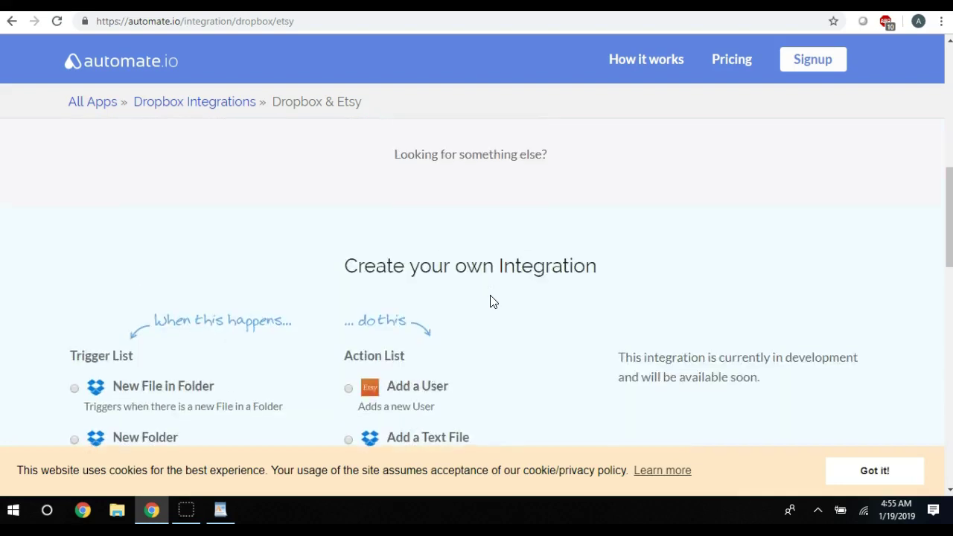
scroll(490, 301, up, 10)
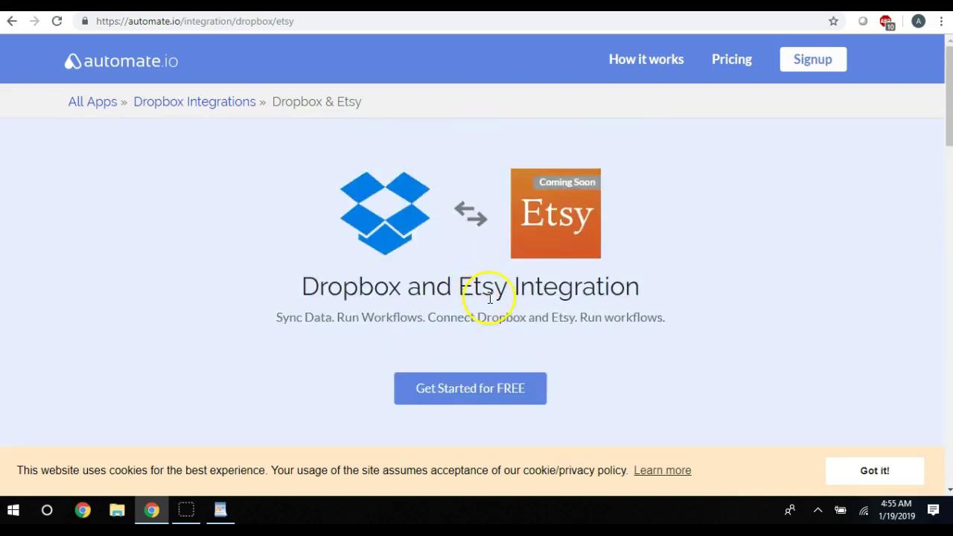